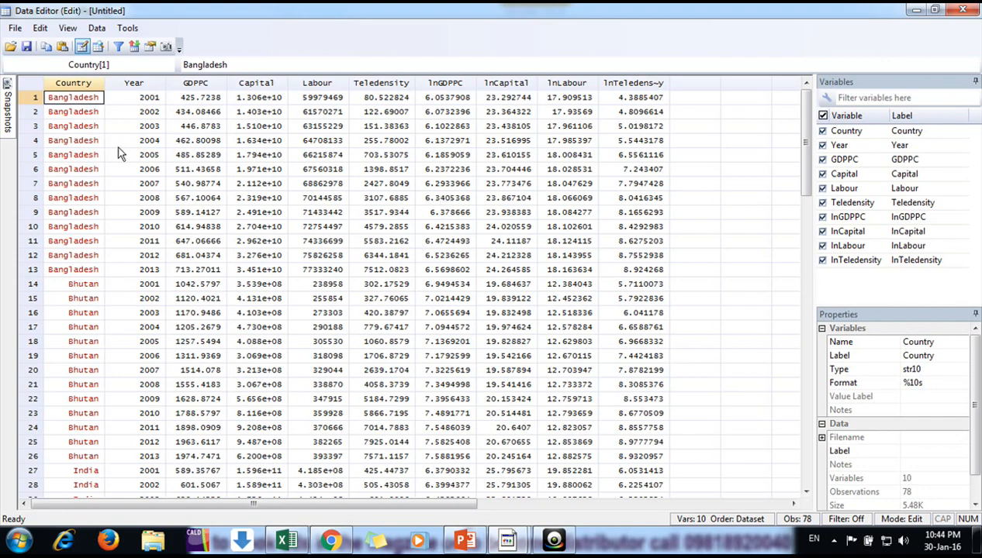
Examine the imported panel data for all countries and years in the Data Editor, including the text entries in the Country column.
scroll(97, 217, "down", 8)
scroll(97, 217, "down", 4)
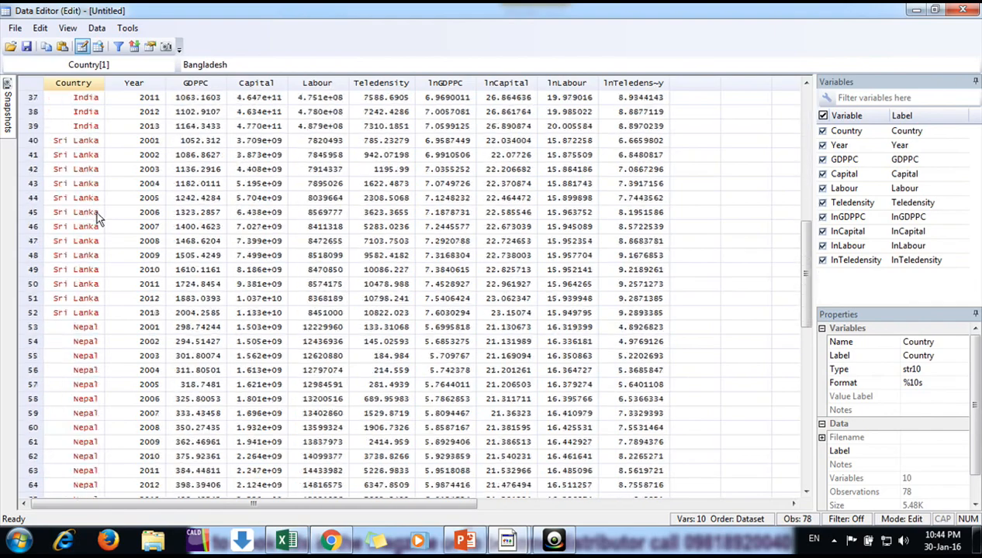
scroll(97, 219, "down", 9)
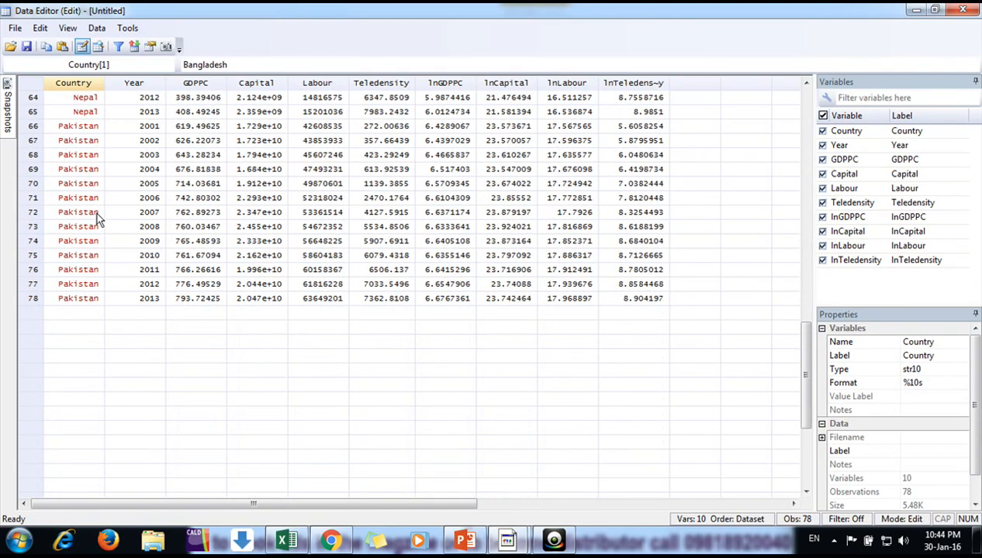
scroll(103, 161, "up", 9)
scroll(102, 154, "up", 12)
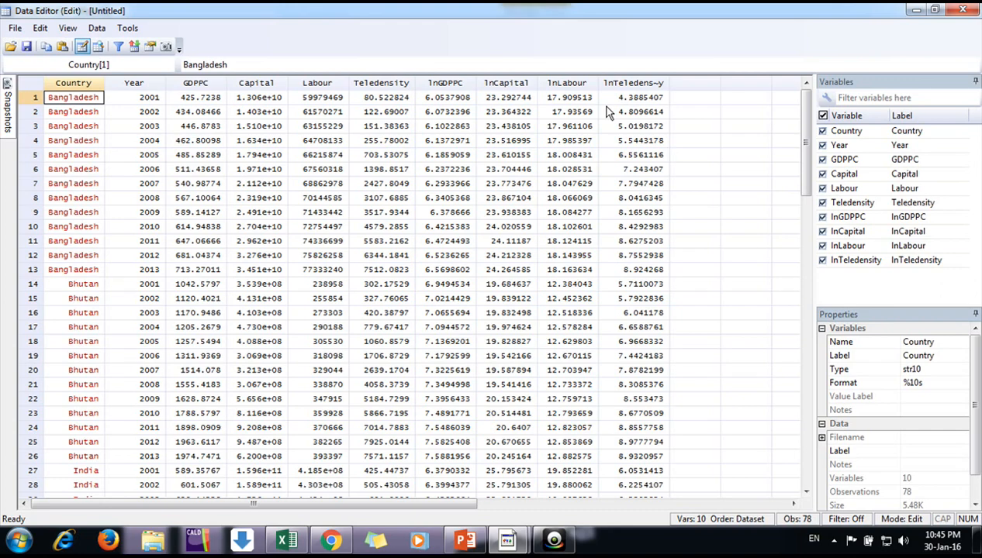
left_click(915, 11)
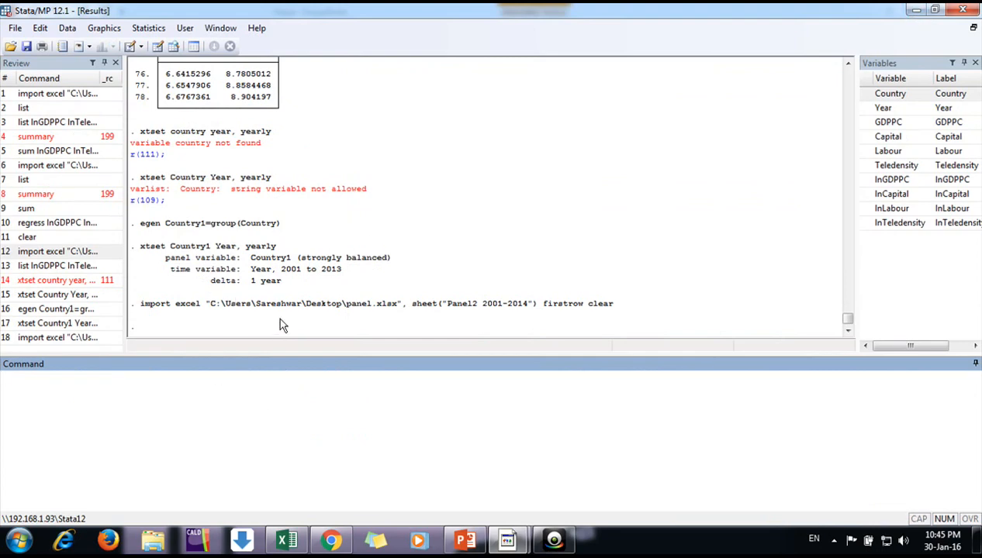
key("alt+Tab")
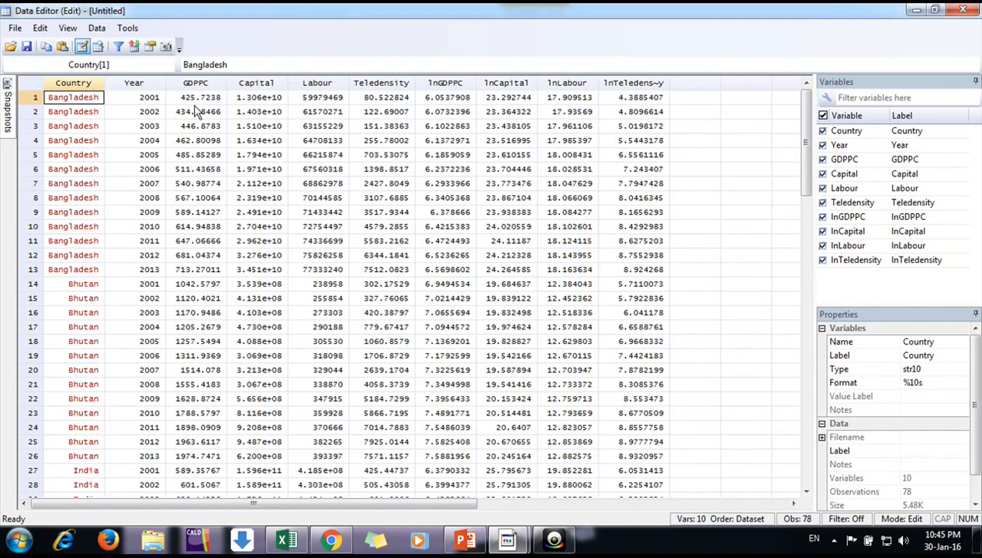
left_click(89, 86)
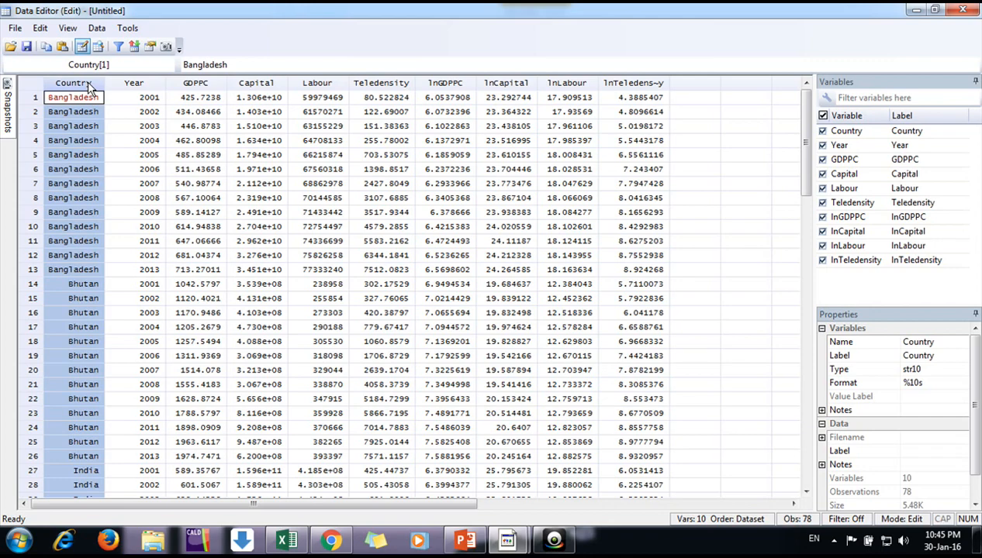
left_click(93, 141)
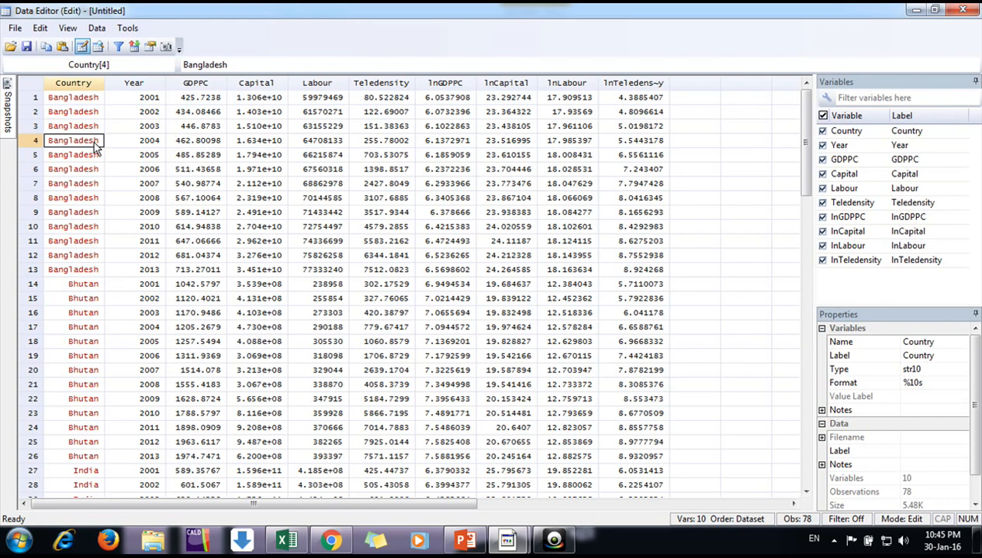
Generate a numeric country identifier by rerunning egen Country1=group(Country) from the command history.
key("alt+Tab")
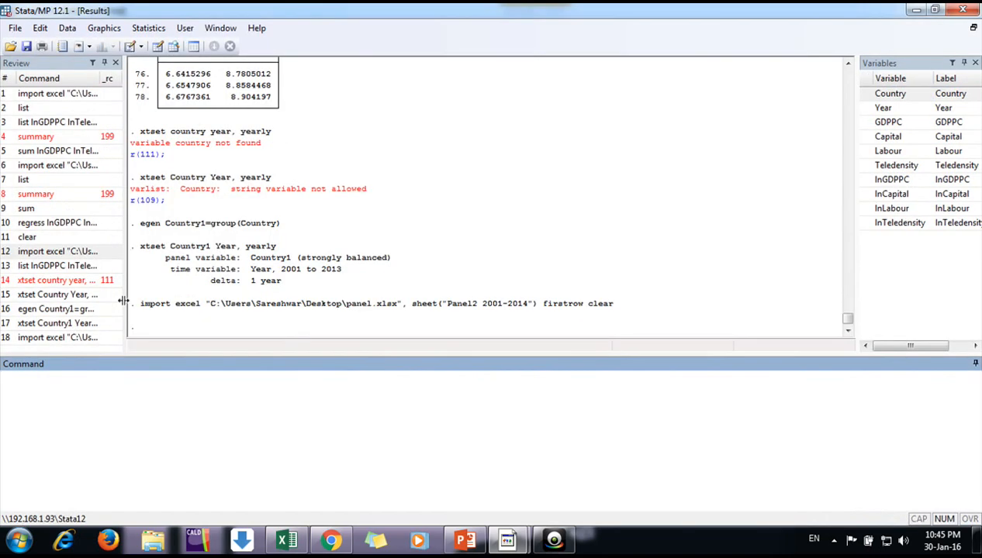
left_click(76, 314)
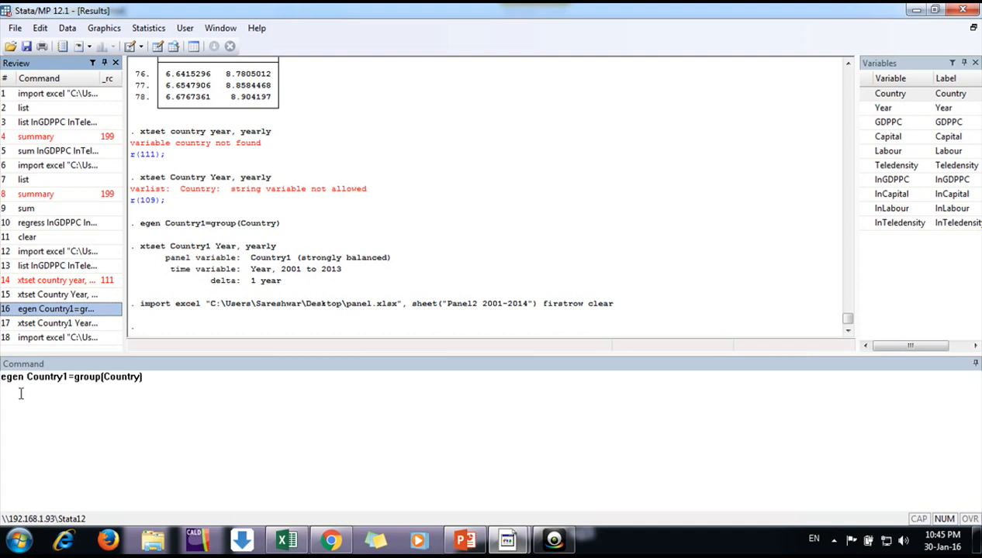
left_click_drag(26, 378, 69, 378)
left_click(69, 378)
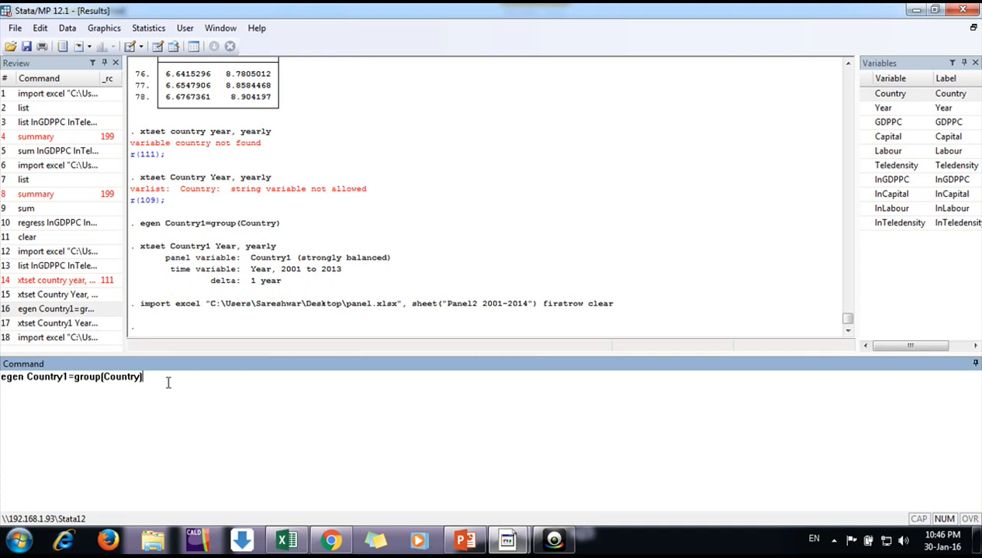
key("Return")
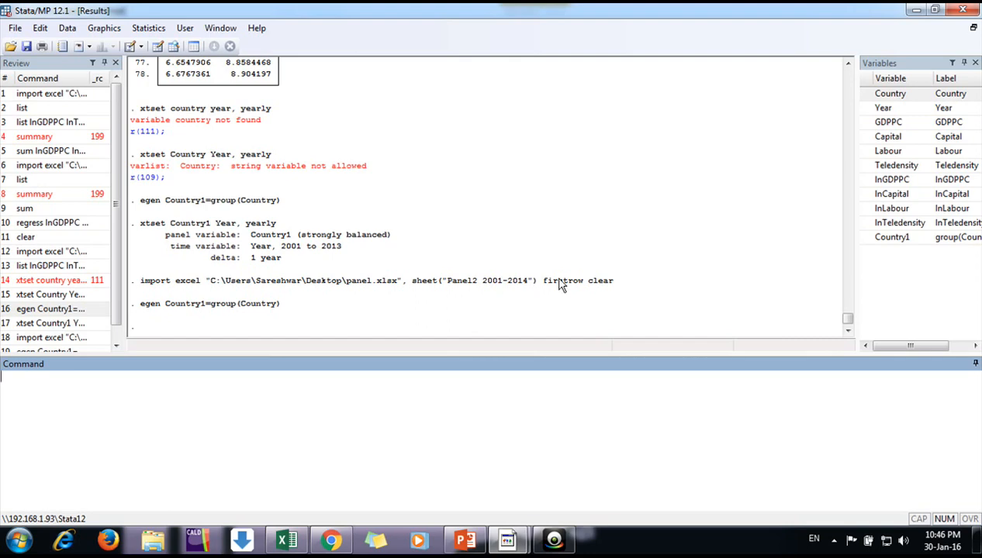
Inspect the new Country1 column in the Data Editor and return to the results window.
left_click(157, 46)
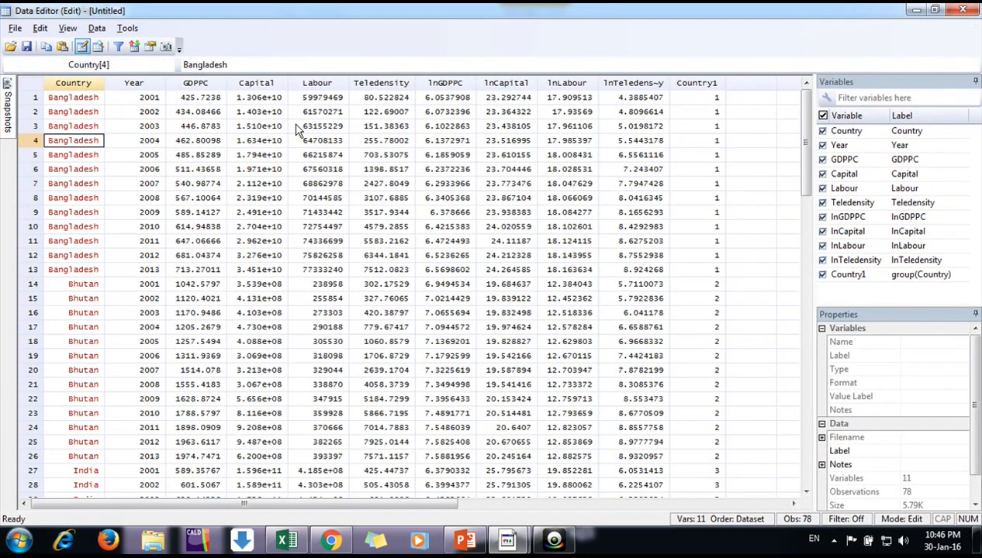
left_click(711, 83)
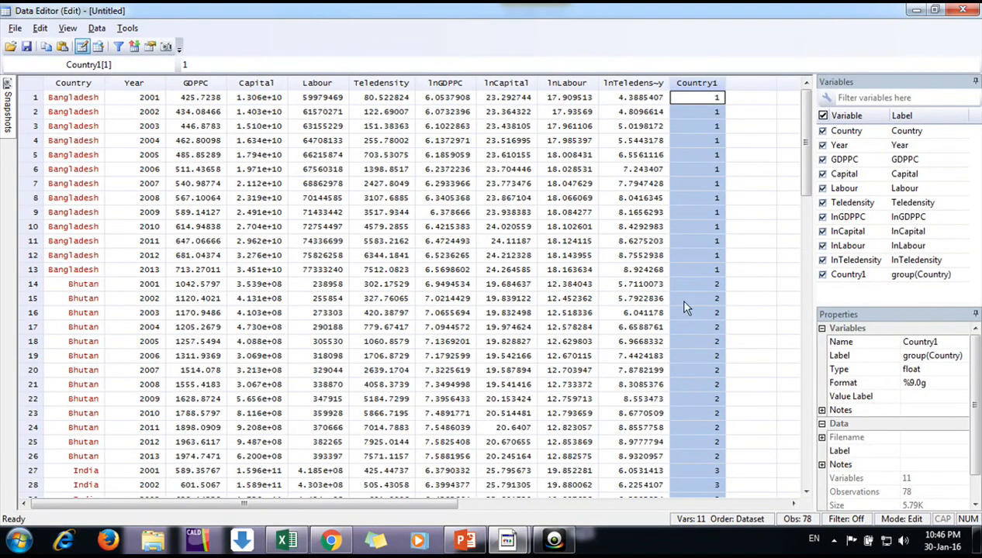
key("alt+Tab")
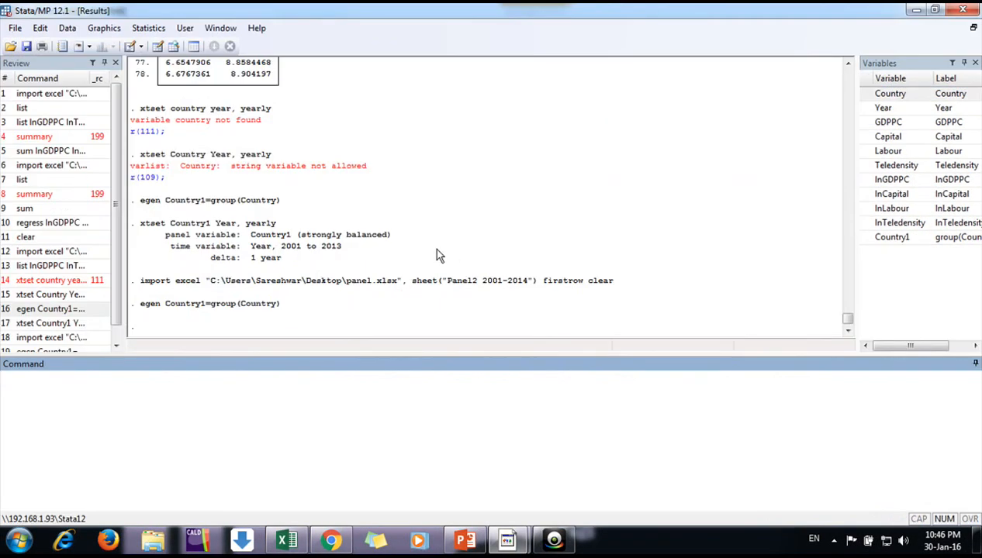
Check the xtset syntax on the PowerPoint slide and declare the panel in Stata with xtset Country1 Year, yearly.
left_click(464, 541)
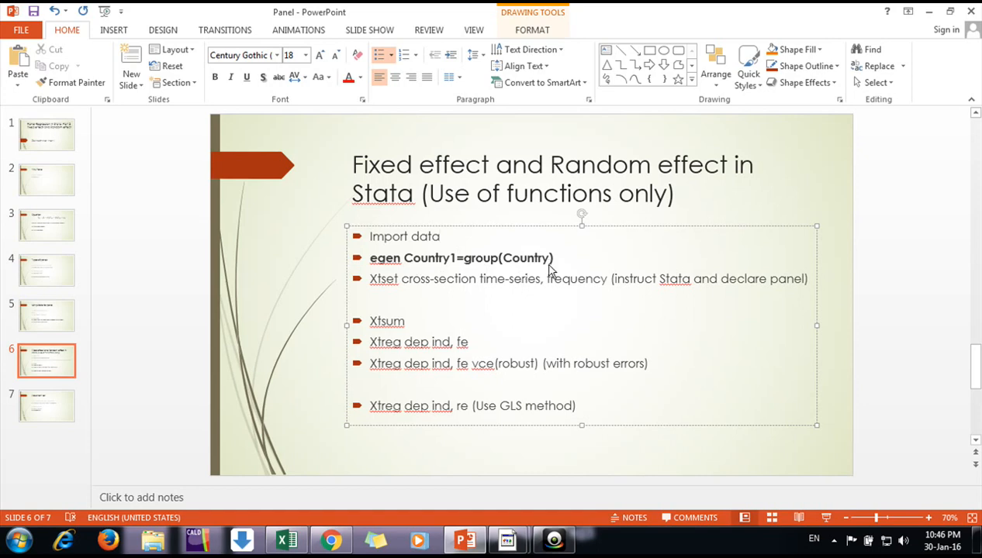
key("alt+Tab")
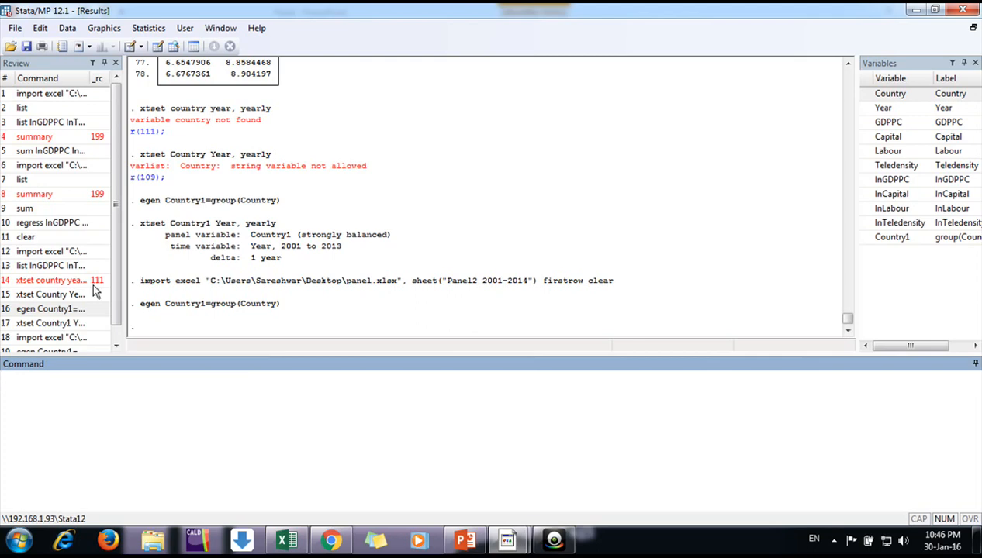
scroll(120, 288, "down", 1)
left_click(465, 541)
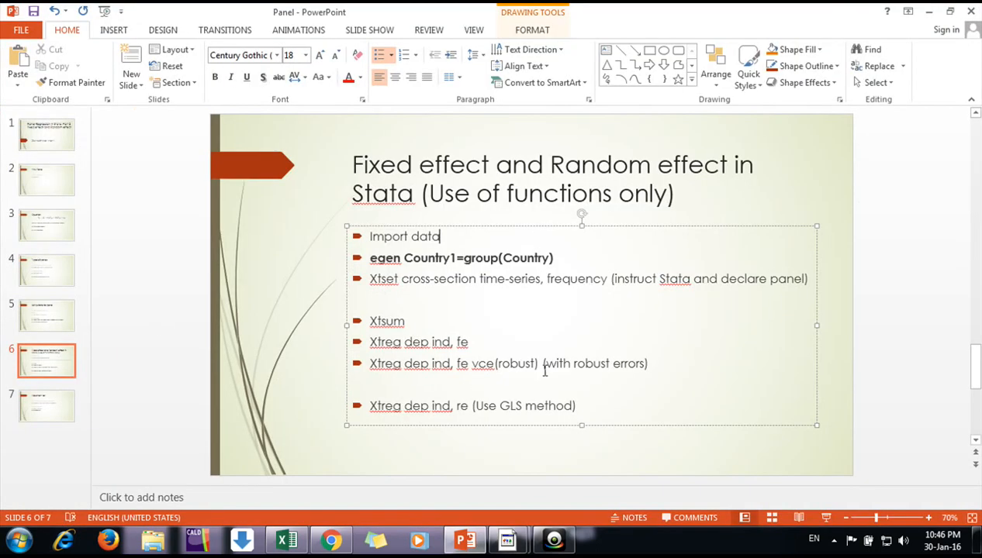
left_click_drag(400, 279, 510, 283)
left_click(545, 289)
key("alt+Tab")
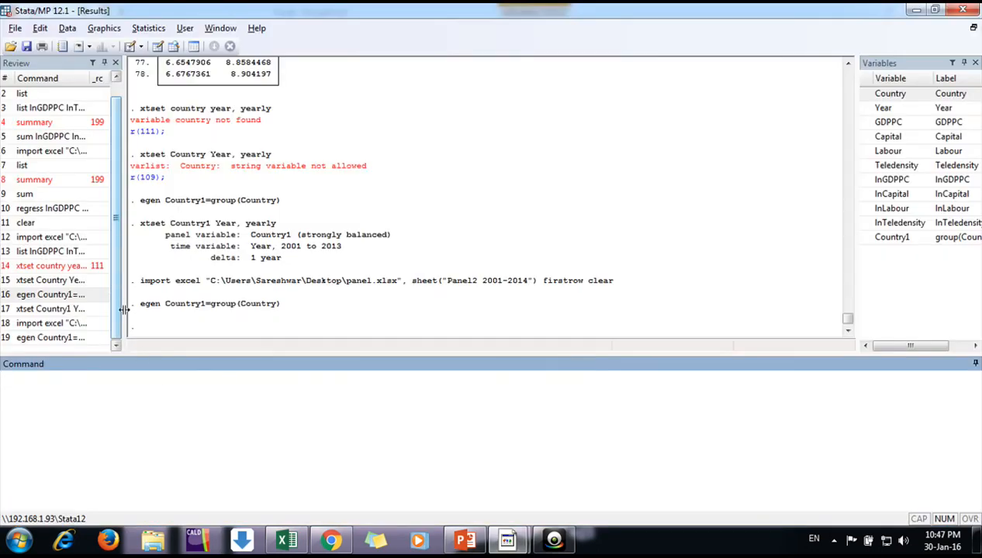
left_click(48, 309)
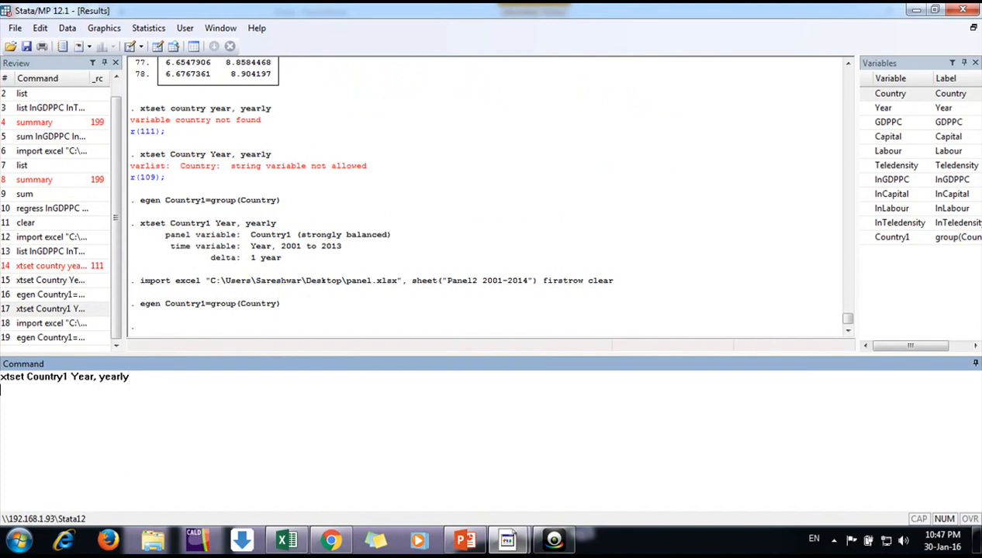
key("Return")
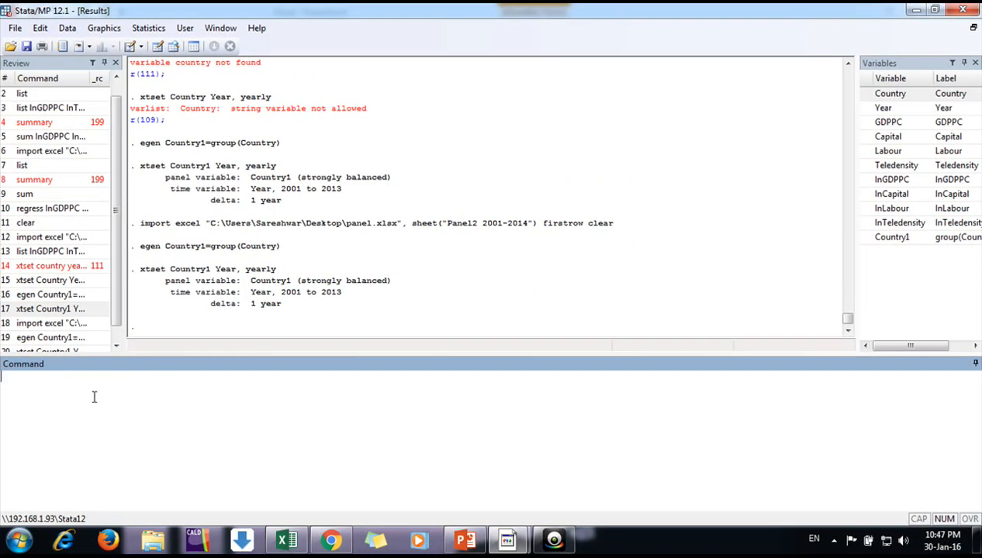
Look up the Xtsum entry on the PowerPoint slide and try running xtset lnGDPPC lnTeledensity in Stata.
key("alt+Tab")
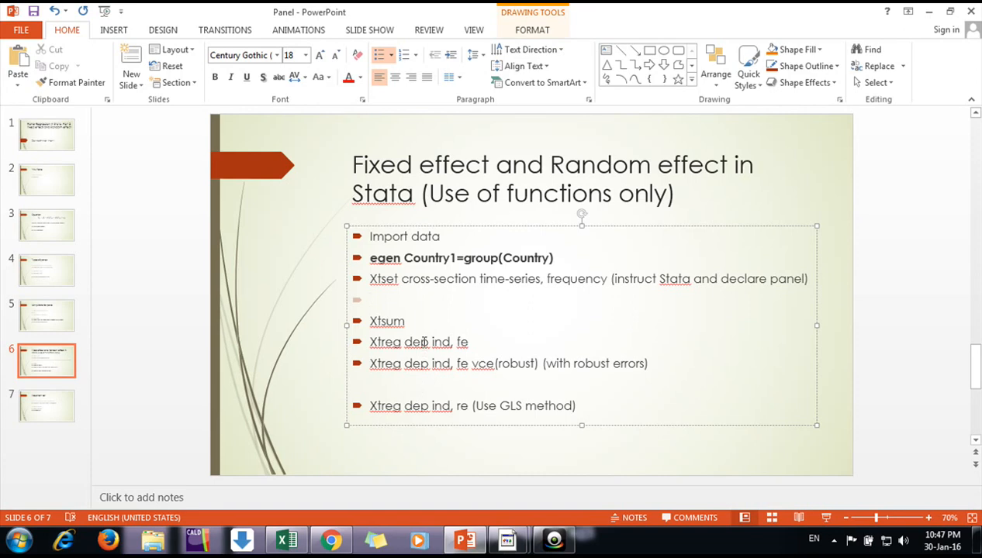
left_click(422, 326)
key("alt+Tab")
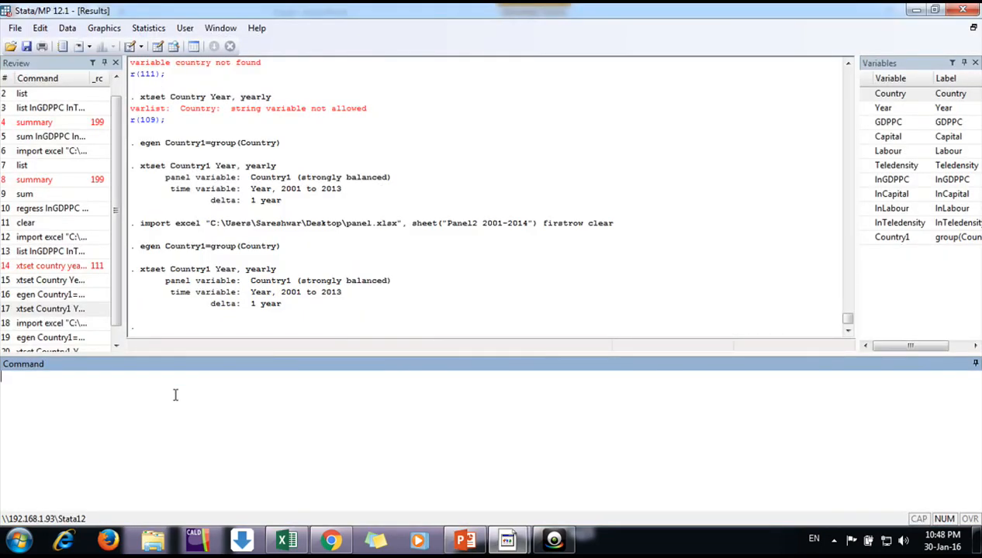
type("xtset lnGDPPC")
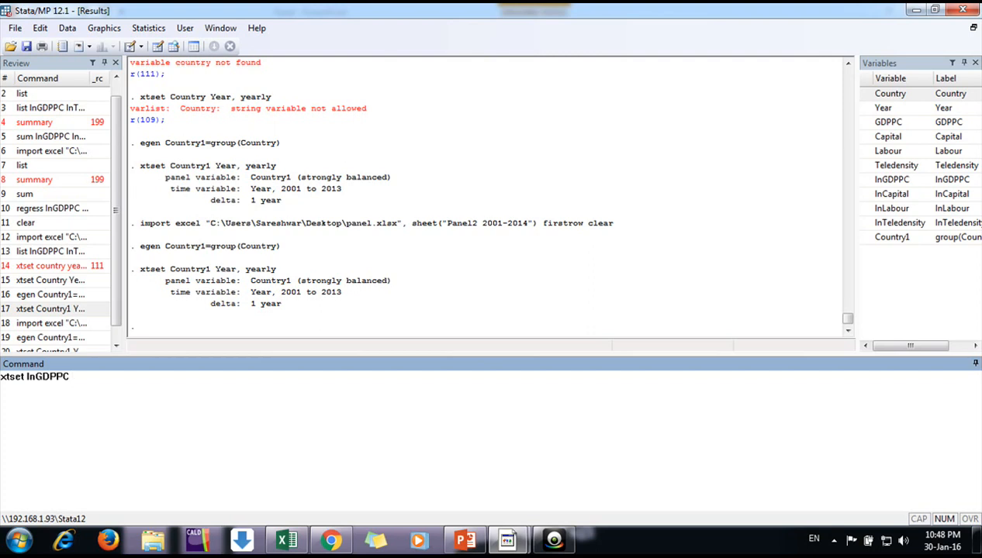
type(" lnTeledensity")
key("Return")
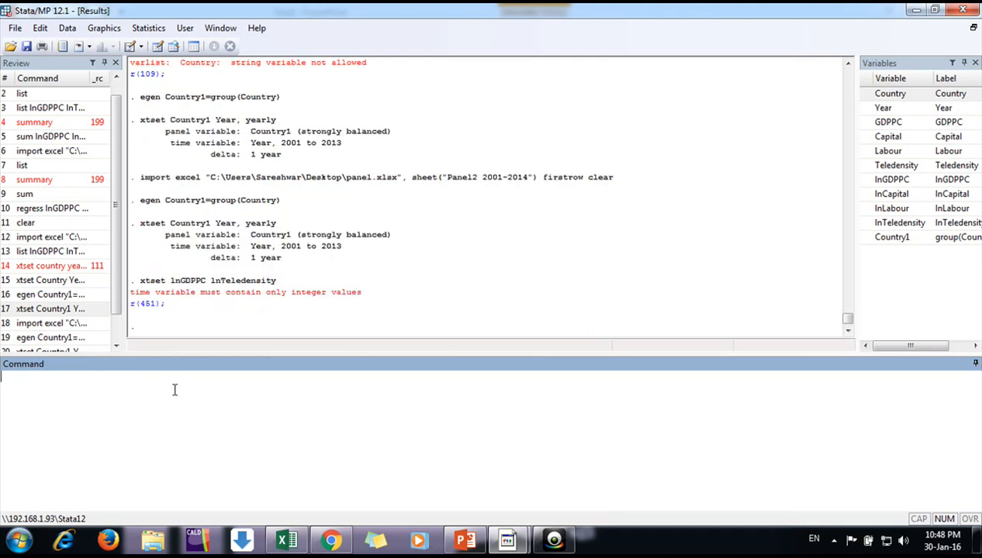
Recall the last command, correct it to xtsum lnGDPPC lnTeledensity and run the panel summary.
scroll(114, 341, "down", 2)
left_click(75, 339)
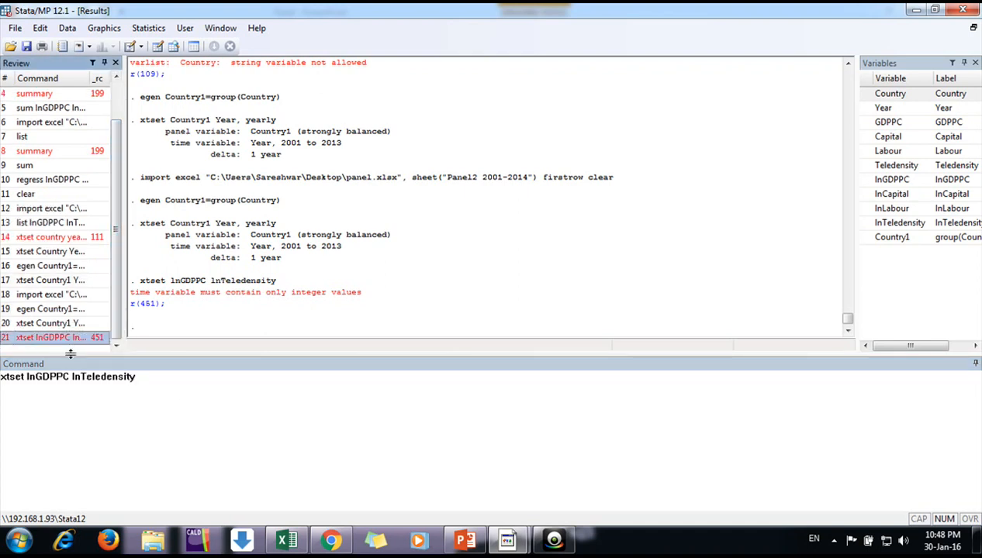
left_click(25, 376)
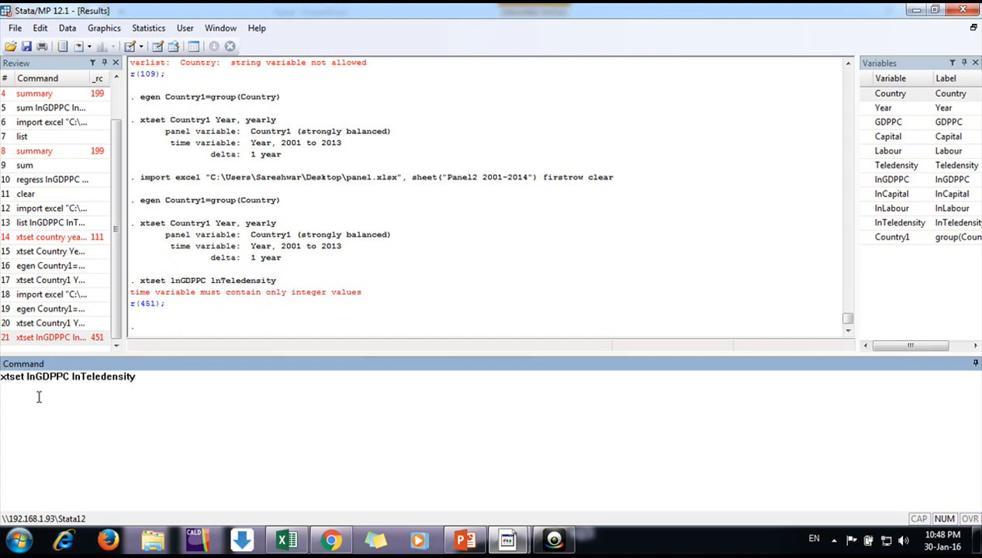
key("BackSpace")
key("BackSpace")
key("BackSpace")
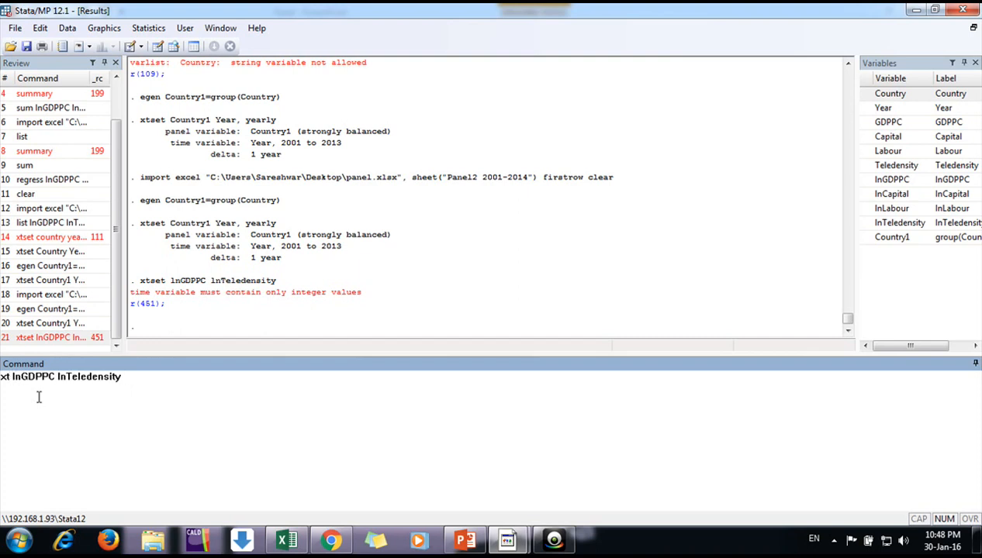
type("sum")
key("Return")
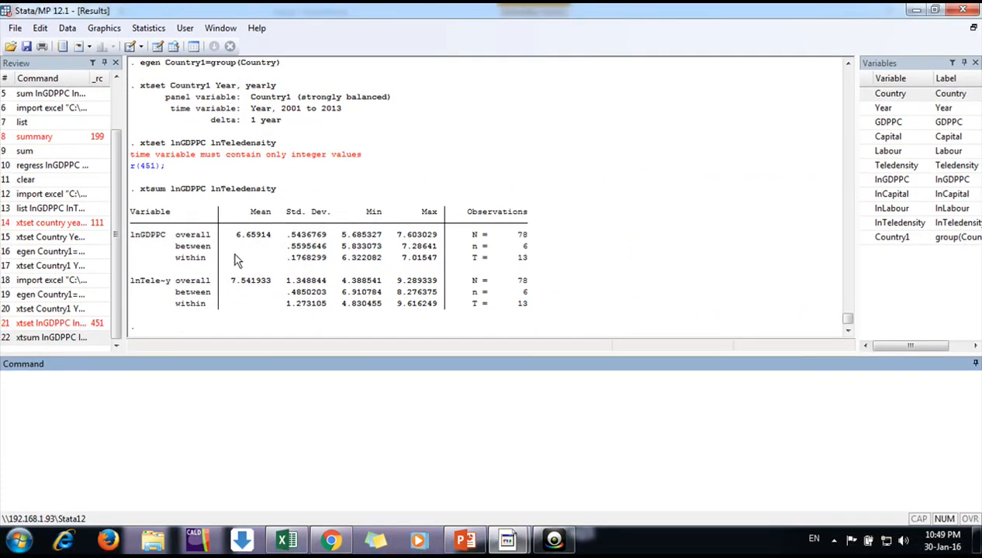
Copy the fixed-effects template from the PowerPoint slide into Stata's command line and make its first letter lowercase: xtreg dep ind, fe.
key("alt+Tab")
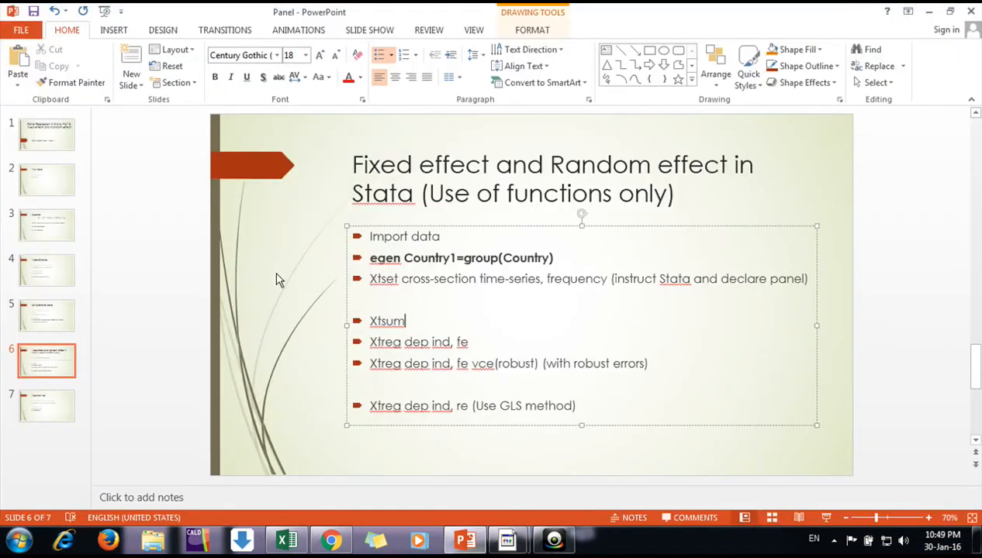
left_click(477, 344)
key("alt+Tab")
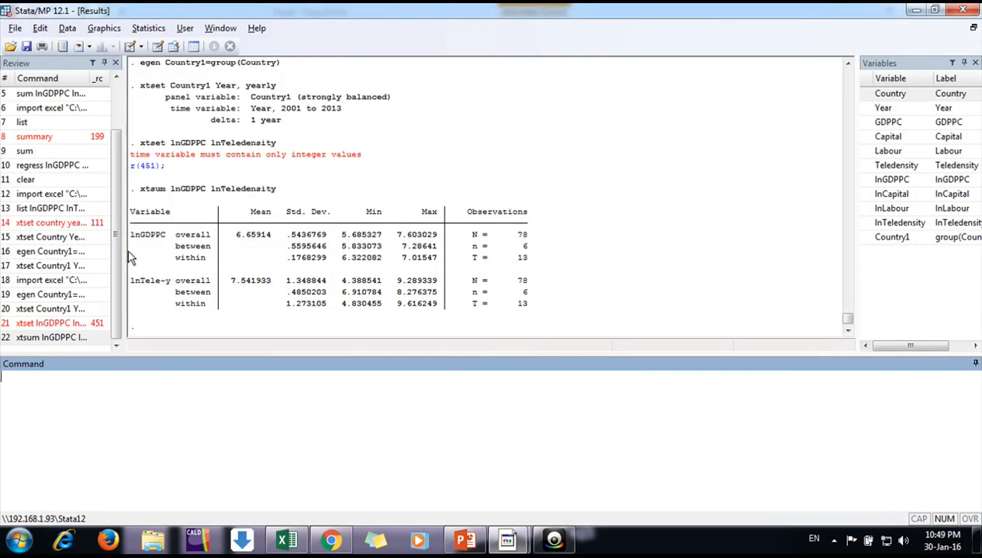
key("alt+Tab")
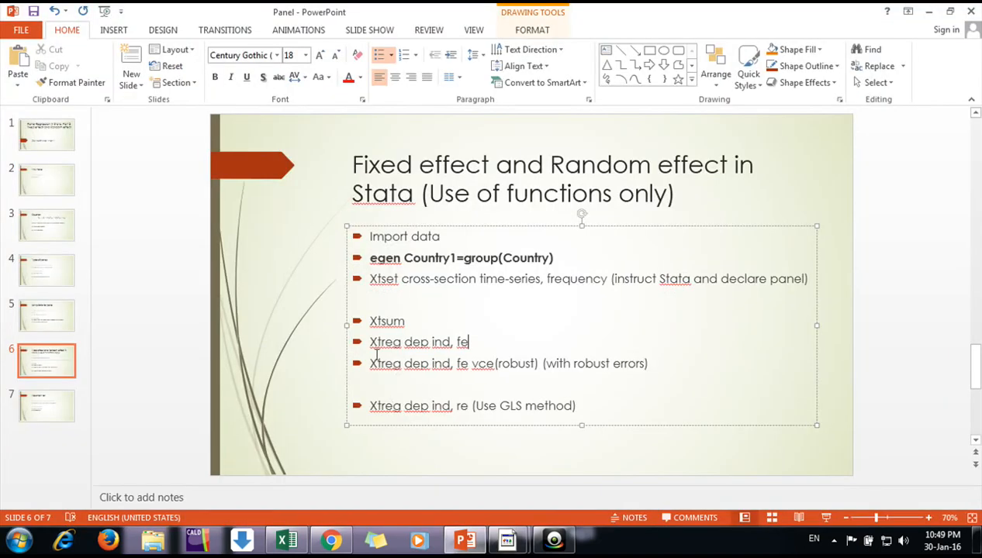
left_click_drag(371, 346, 467, 349)
key("ctrl+c")
key("alt+Tab")
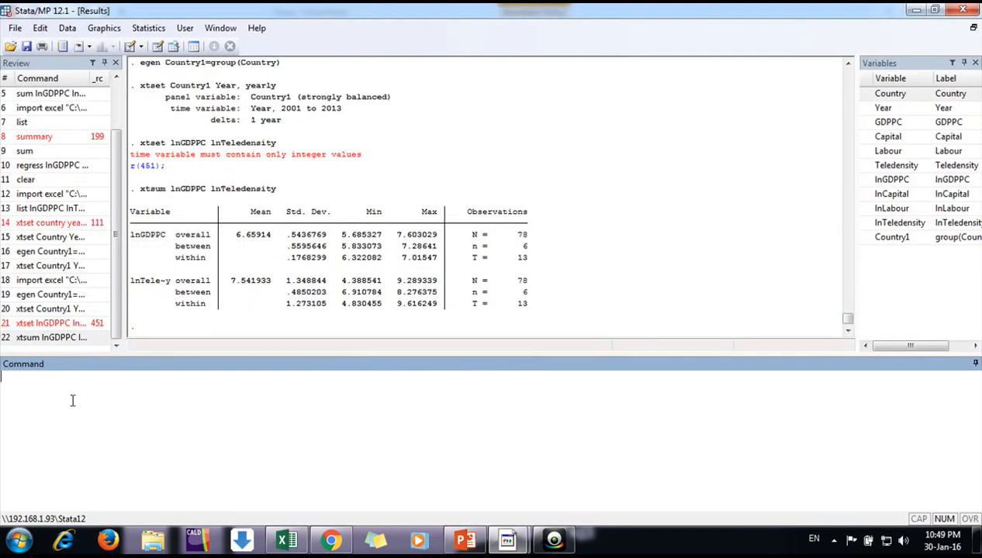
key("ctrl+v")
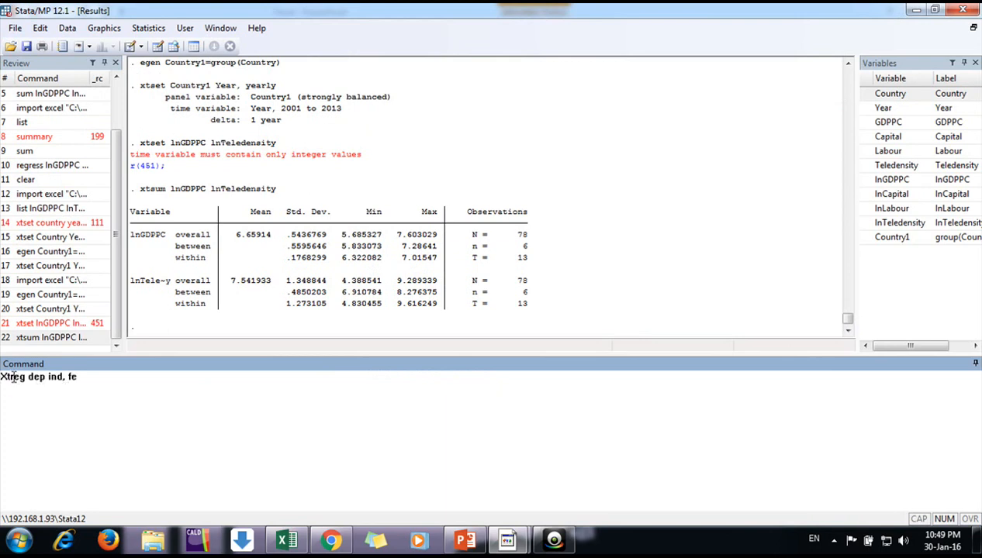
key("BackSpace")
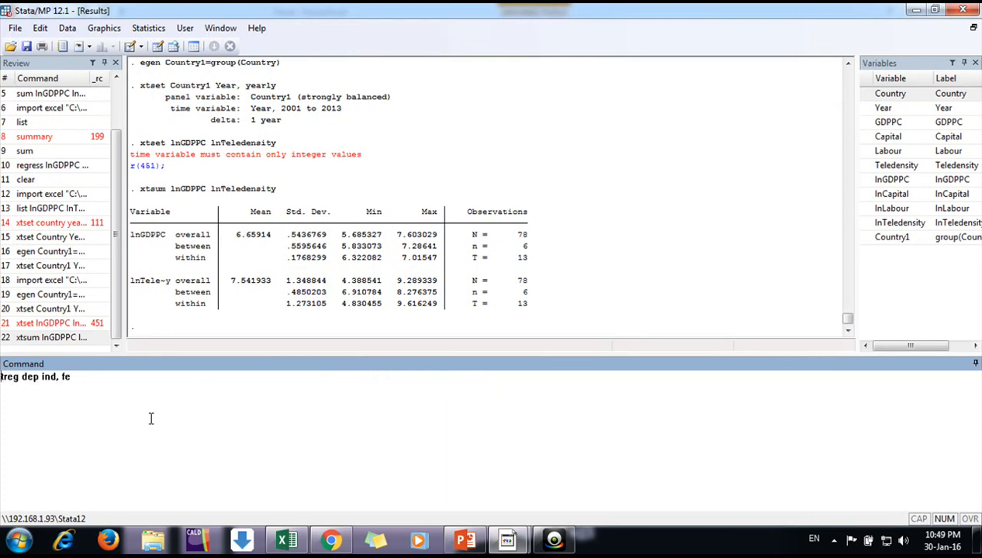
type("x")
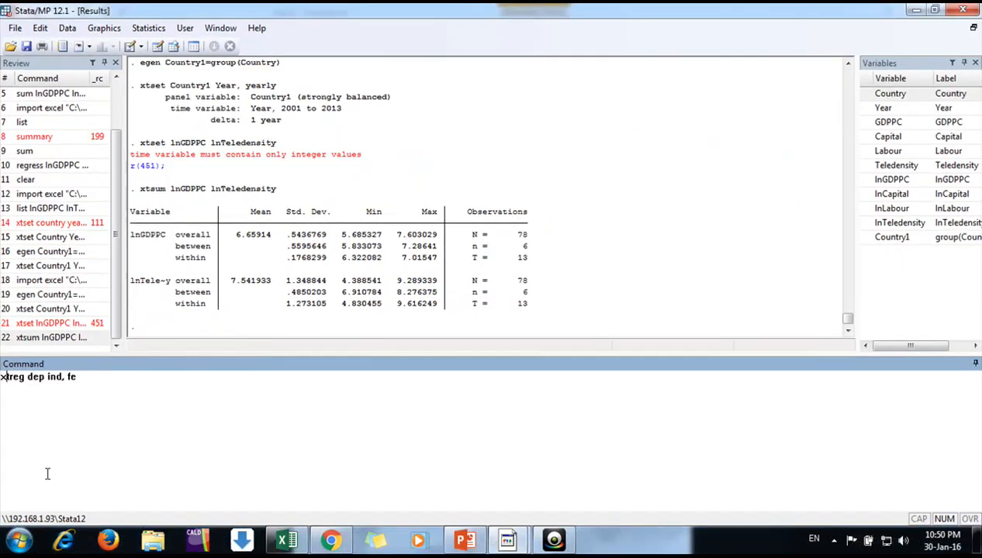
Replace the dep and ind placeholders with lnGDPPC and lnTeledensity and run xtreg lnGDPPC lnTeledensity, fe.
key("BackSpace")
key("BackSpace")
key("BackSpace")
key("BackSpace")
key("BackSpace")
key("BackSpace")
key("BackSpace")
type("lnG")
key("BackSpace")
type("GDPPC ln")
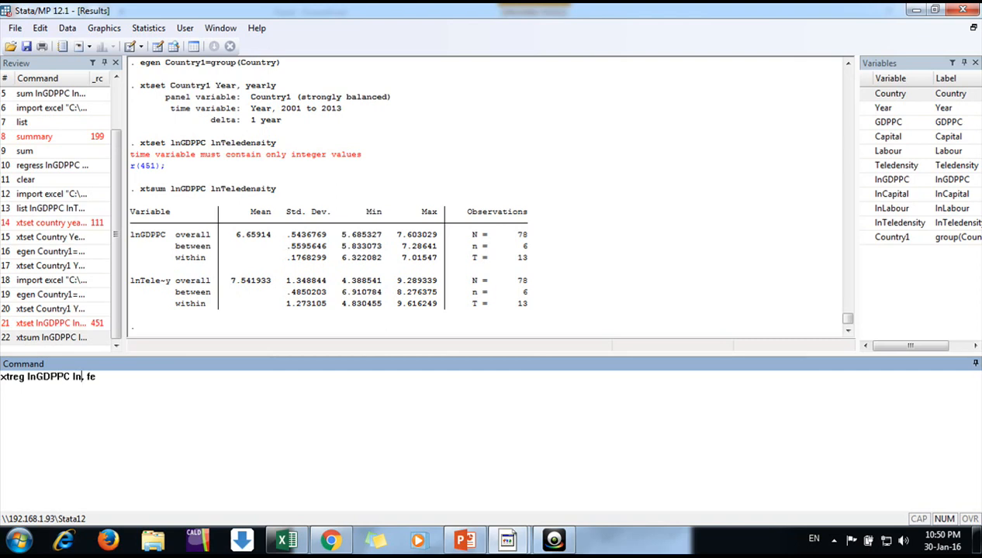
type("Teledensity")
left_click(175, 379)
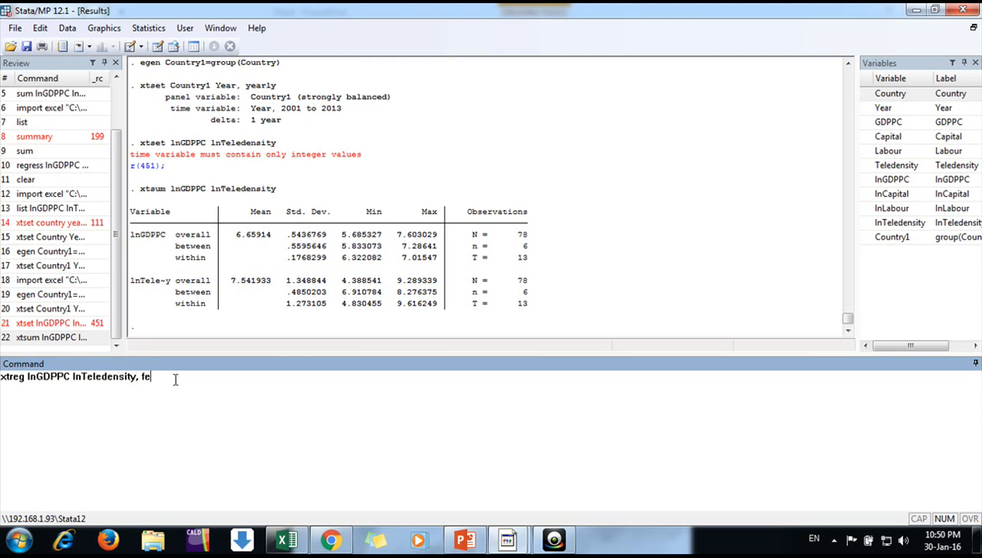
key("Return")
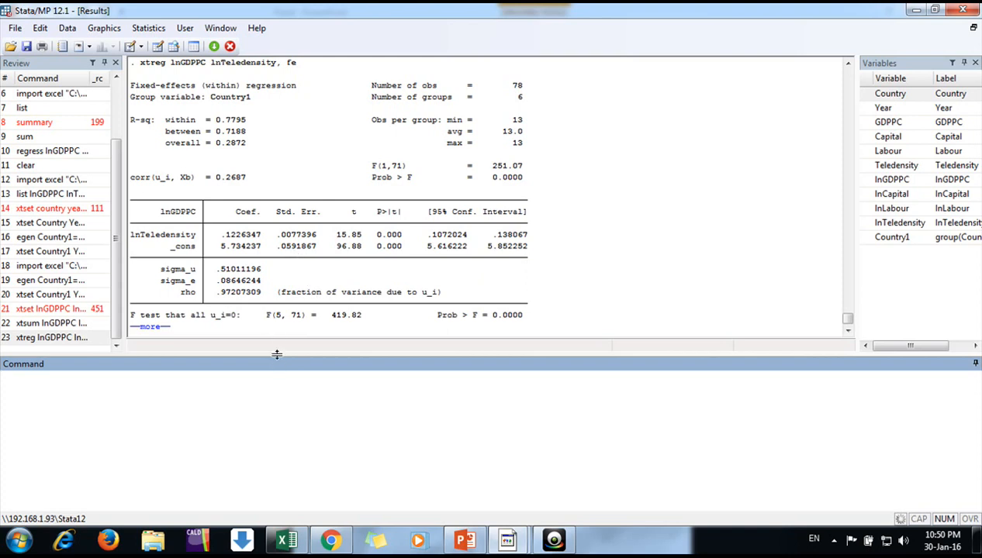
Enlarge the results area, examine the fixed-effects model's Prob > F and coefficients, and continue the paused output to its end.
left_click_drag(276, 357, 277, 394)
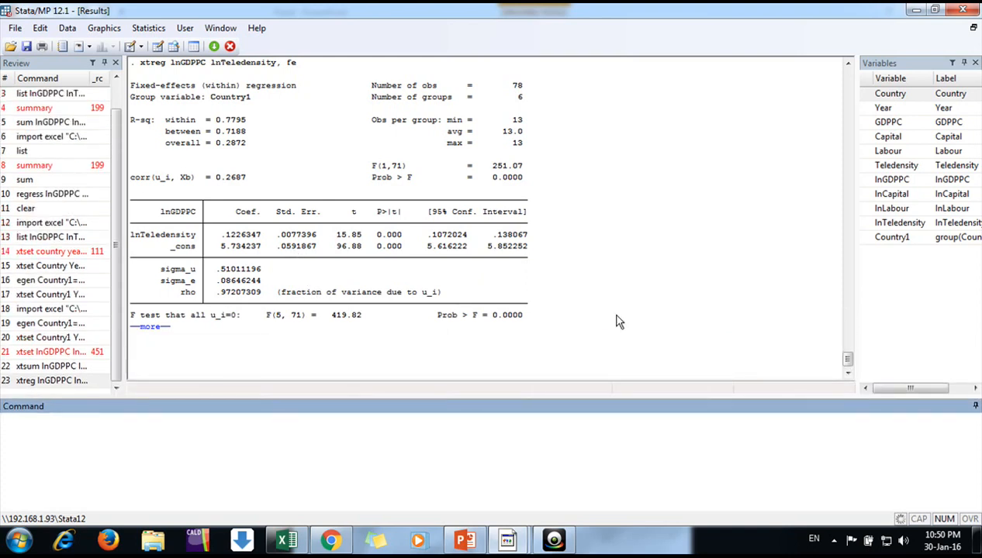
left_click(848, 67)
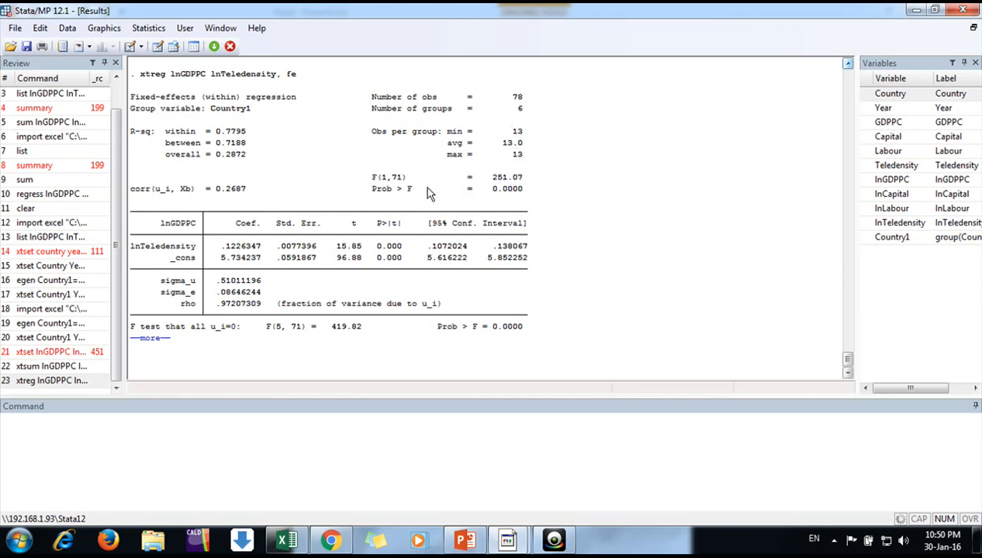
left_click_drag(372, 190, 524, 189)
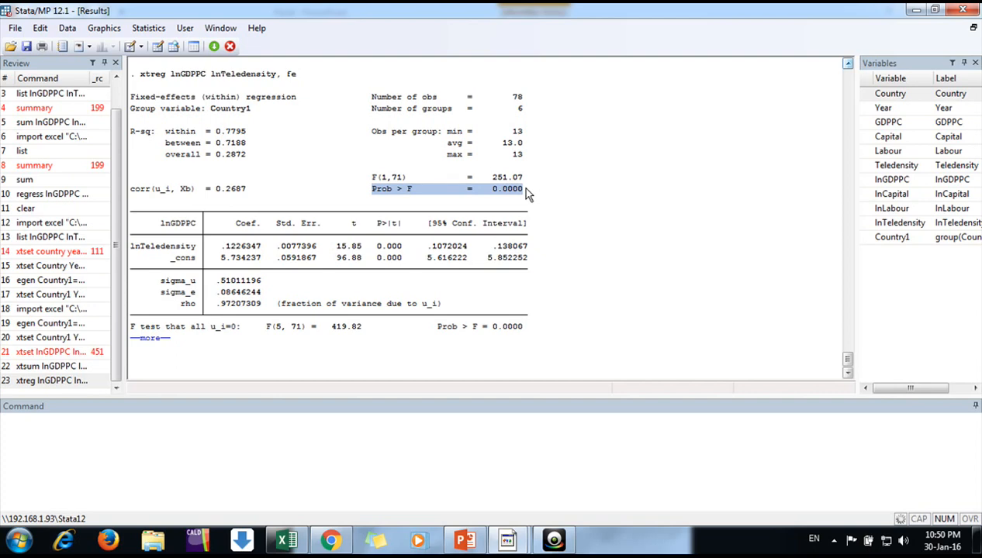
left_click(159, 242)
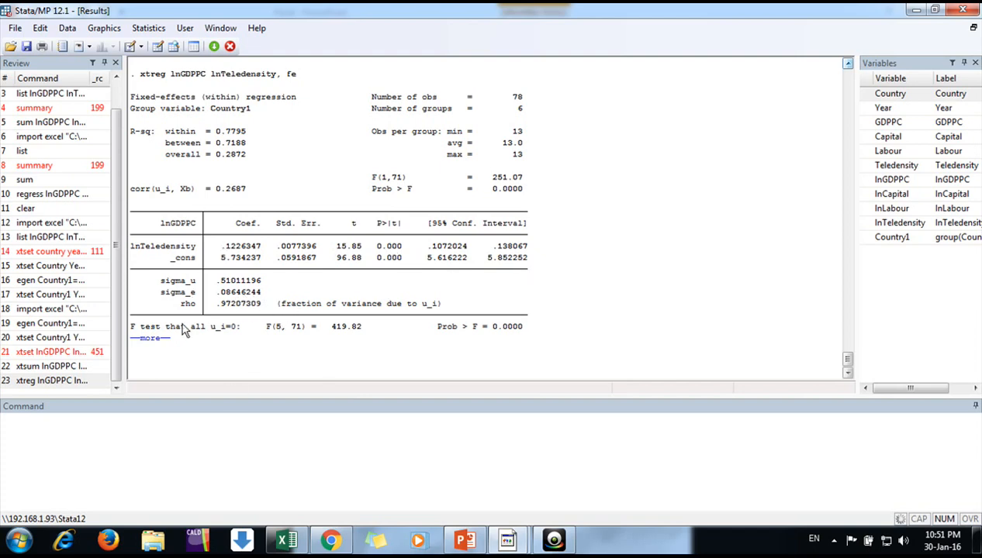
left_click(152, 338)
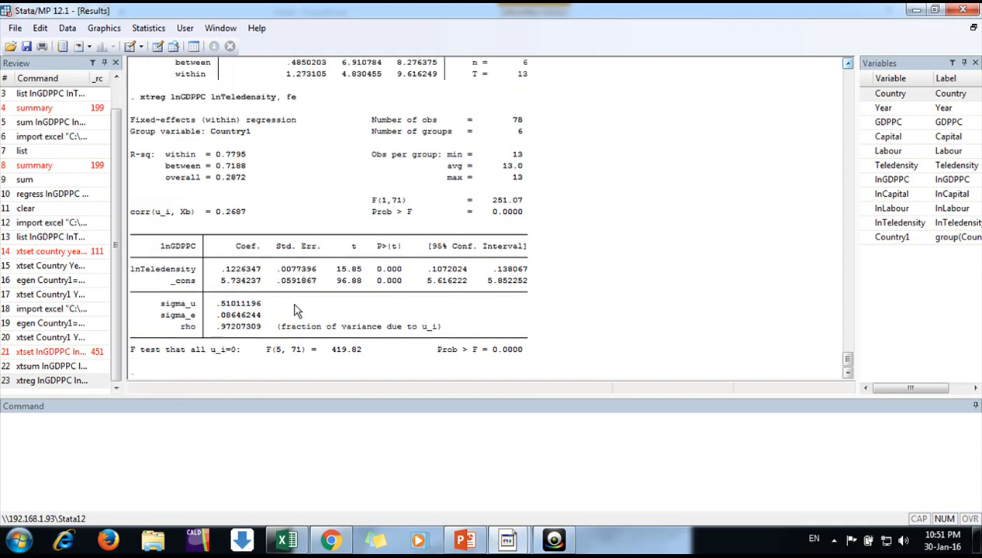
Recall the fixed-effects command, append vce(robust) copied from the PowerPoint slide, and run xtreg lnGDPPC lnTeledensity, fe vce(robust) in Stata.
left_click(125, 419)
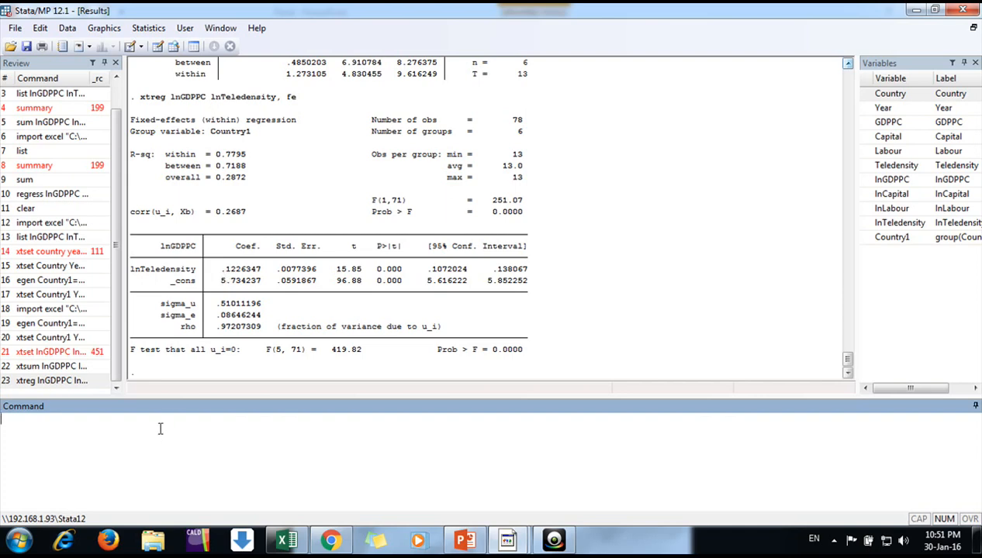
left_click(76, 380)
left_click(165, 421)
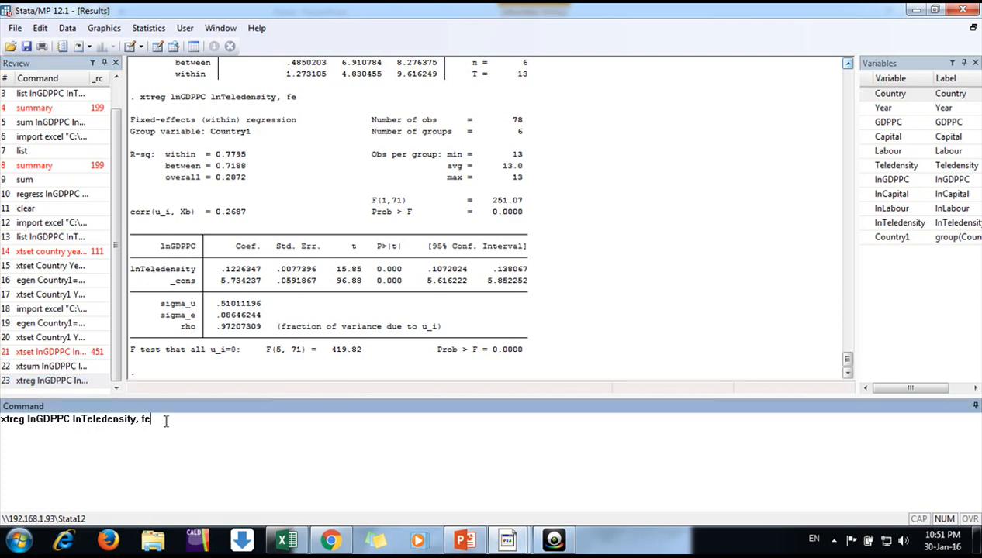
key("alt+Tab")
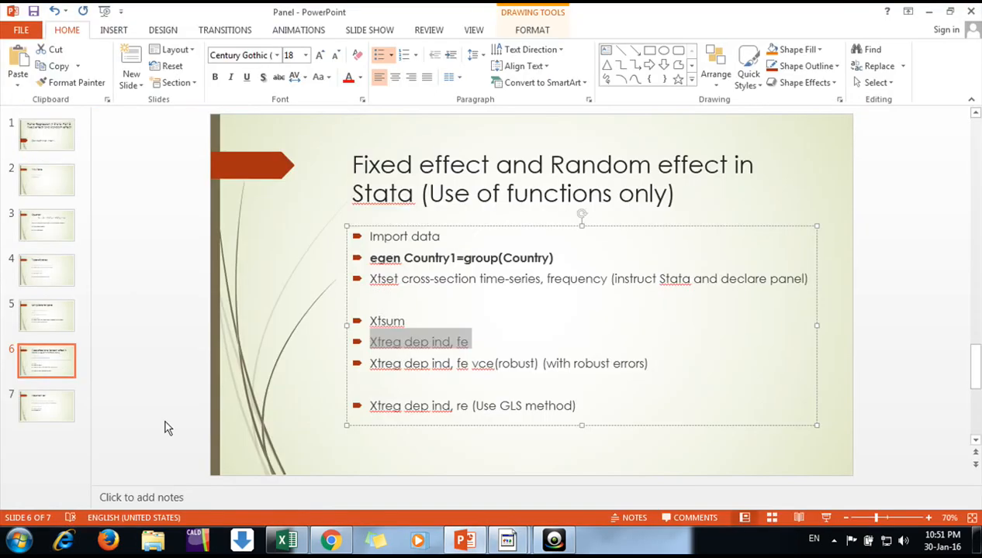
left_click_drag(472, 362, 538, 365)
key("ctrl+c")
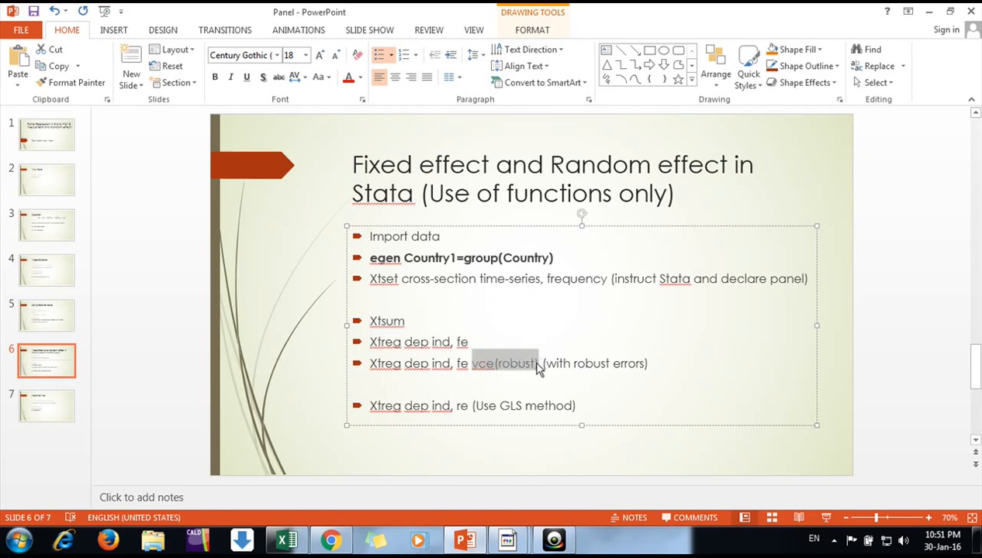
key("alt+Tab")
key("ctrl+v")
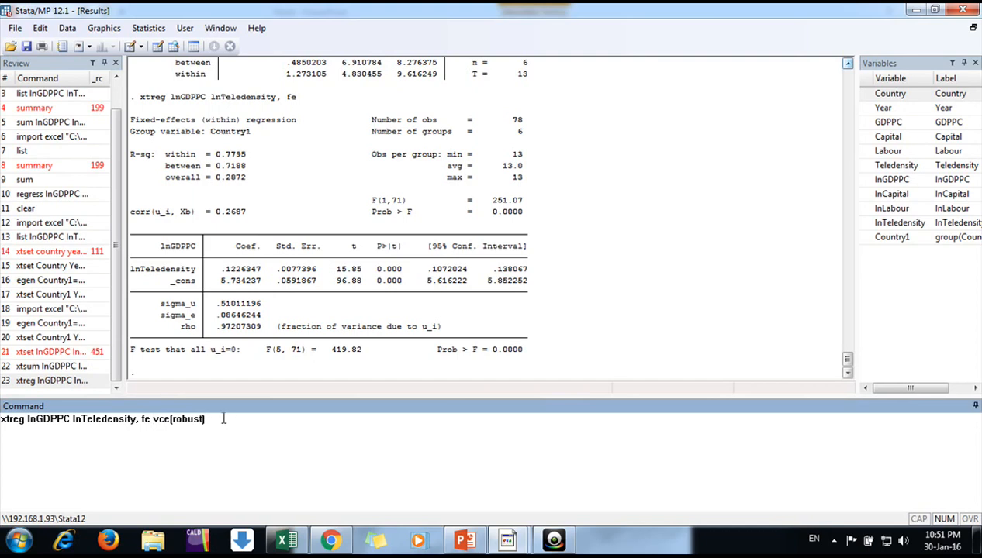
key("Return")
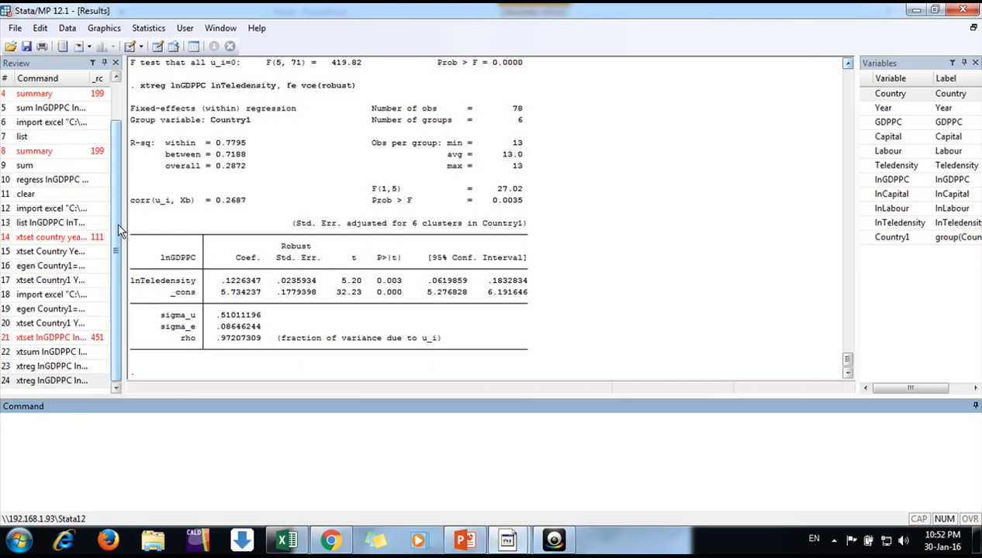
Recall the plain fixed-effects command, change its option to re, run xtreg lnGDPPC lnTeledensity, re and compare it with the PowerPoint slide's random-effects entry.
left_click(46, 366)
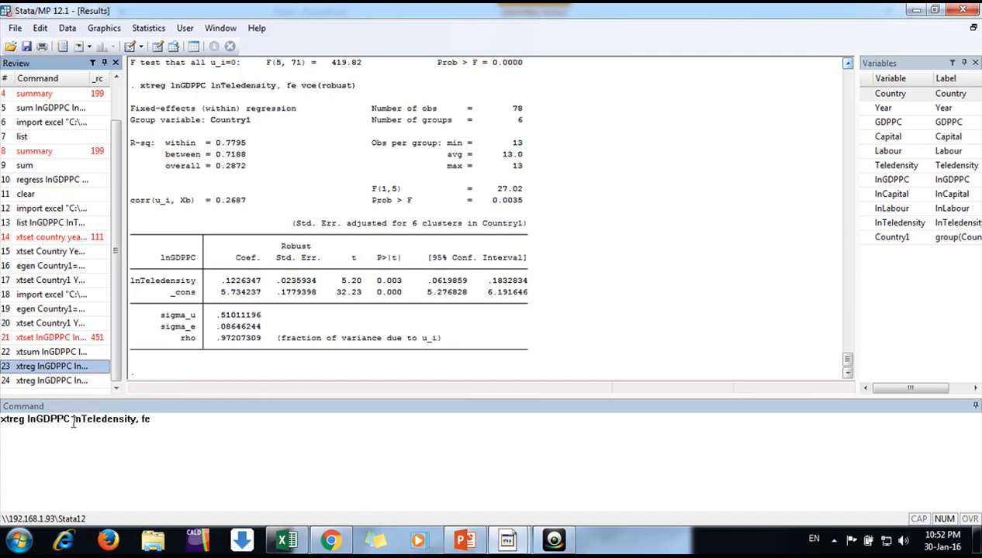
left_click(145, 418)
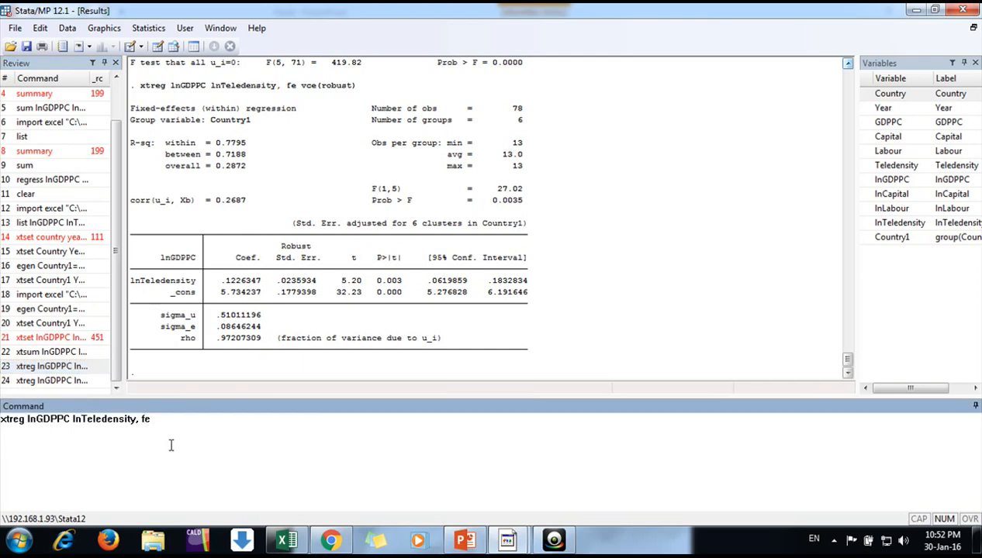
key("BackSpace")
type("r")
key("Return")
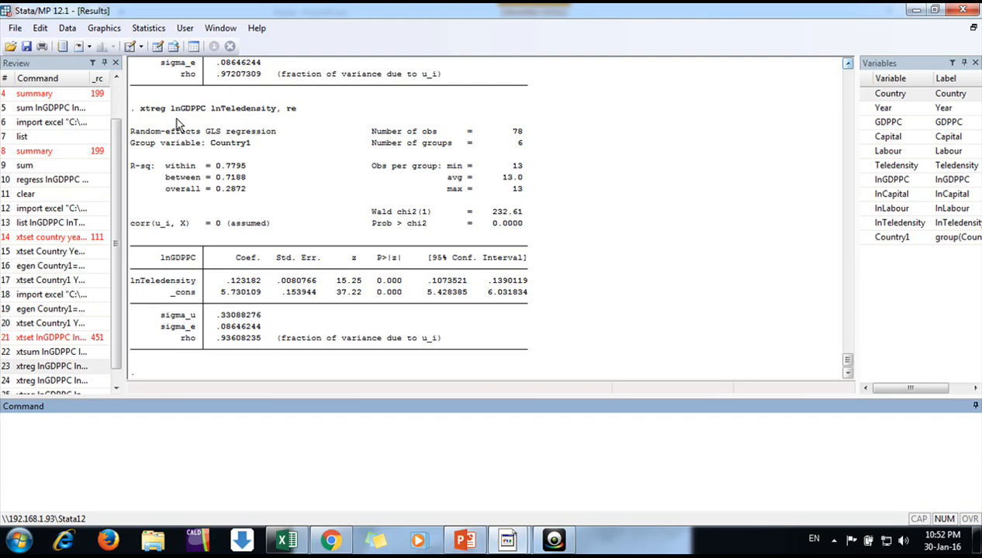
key("alt+Tab")
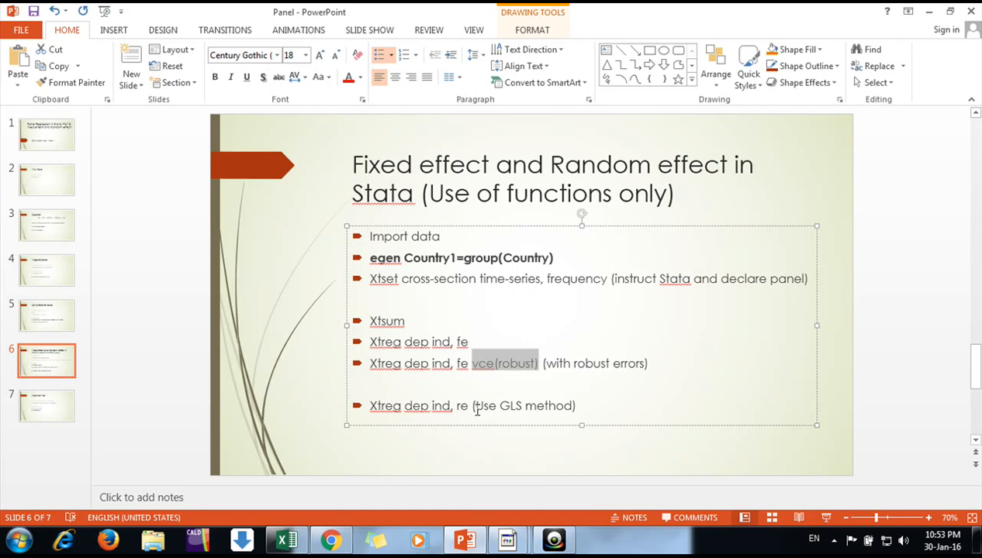
key("alt+Tab")
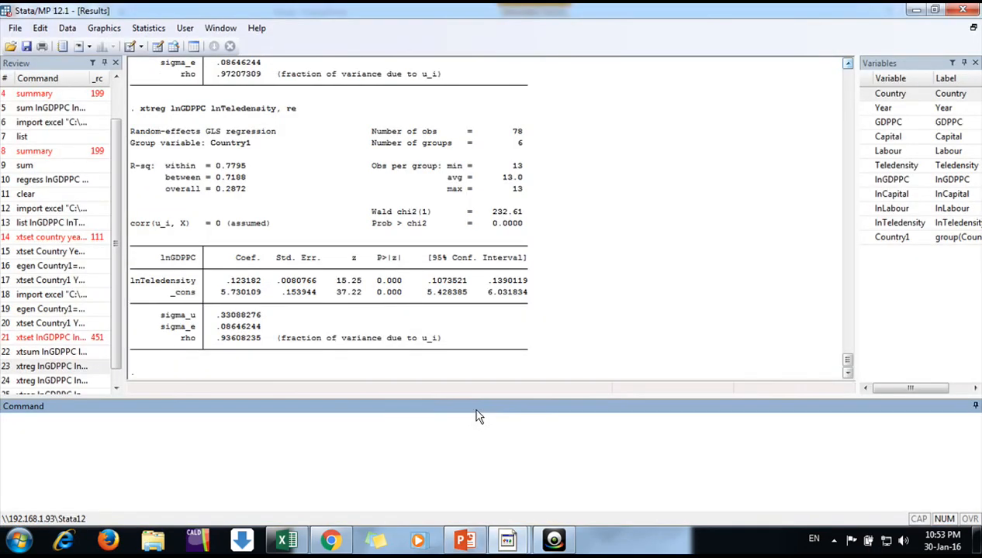